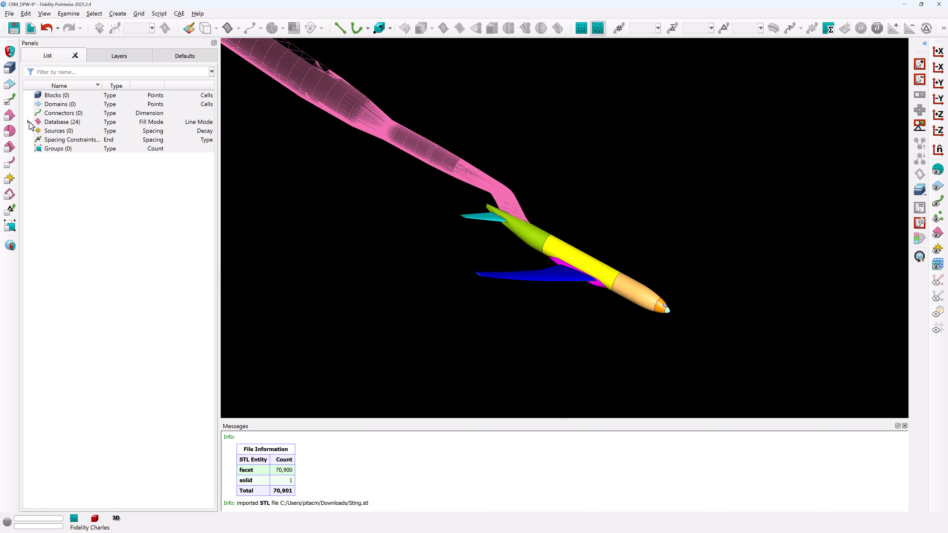
List the database entities and identify the aircraft model and the imported sting shell by selecting each in turn
click(28, 122)
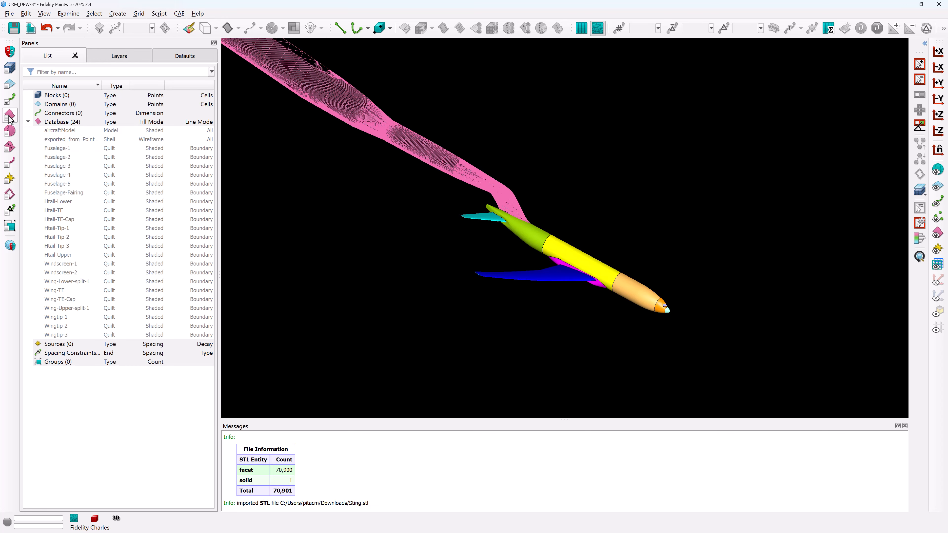
click(540, 240)
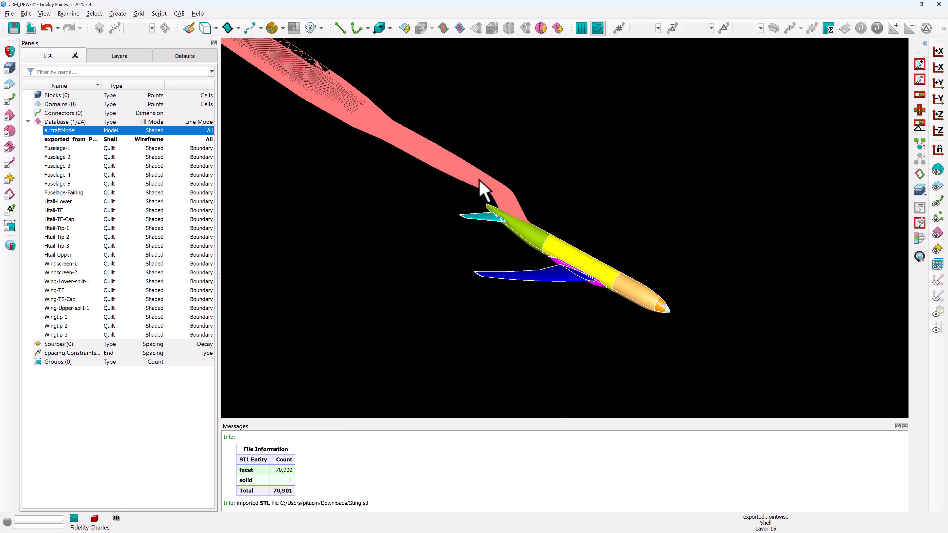
click(484, 187)
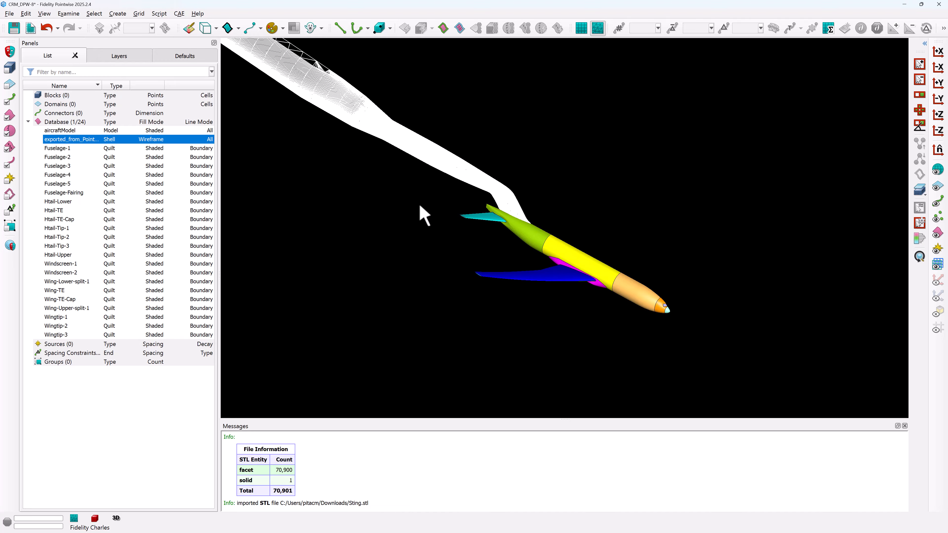
scroll(502, 219, up, 5)
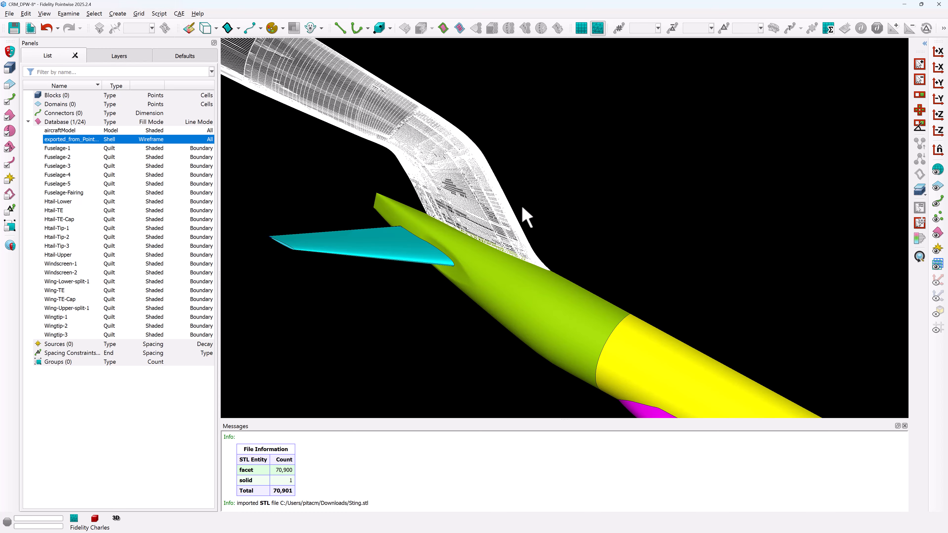
scroll(527, 217, down, 3)
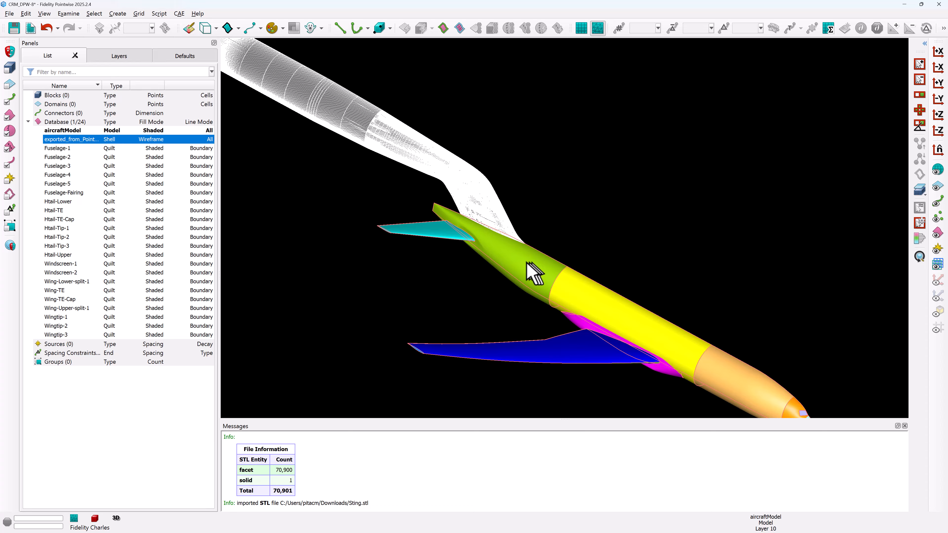
Clear the selection and examine the junction where the sting shell meets the rear fuselage
click(555, 245)
scroll(540, 240, up, 8)
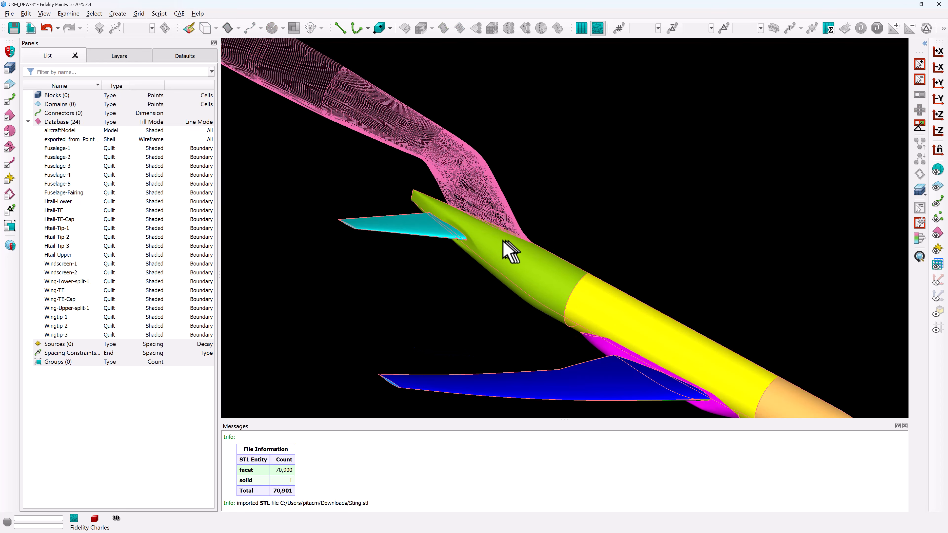
ctrl+right_drag(529, 311, 554, 295)
scroll(616, 266, up, 3)
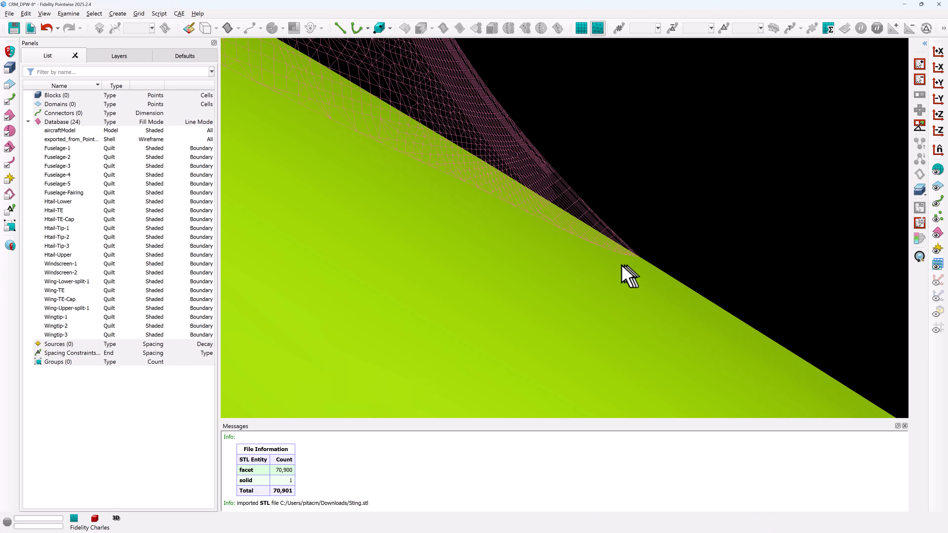
ctrl+right_drag(622, 265, 655, 216)
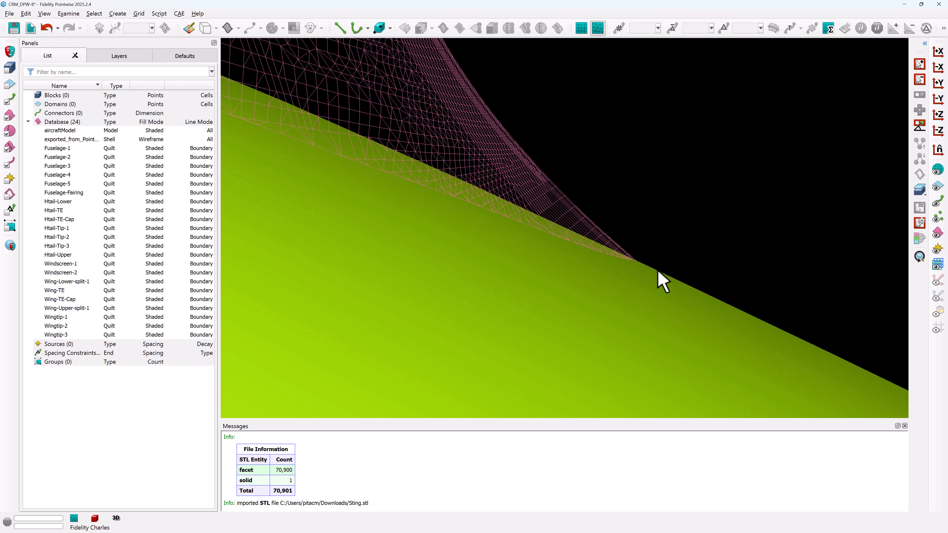
scroll(676, 283, down, 3)
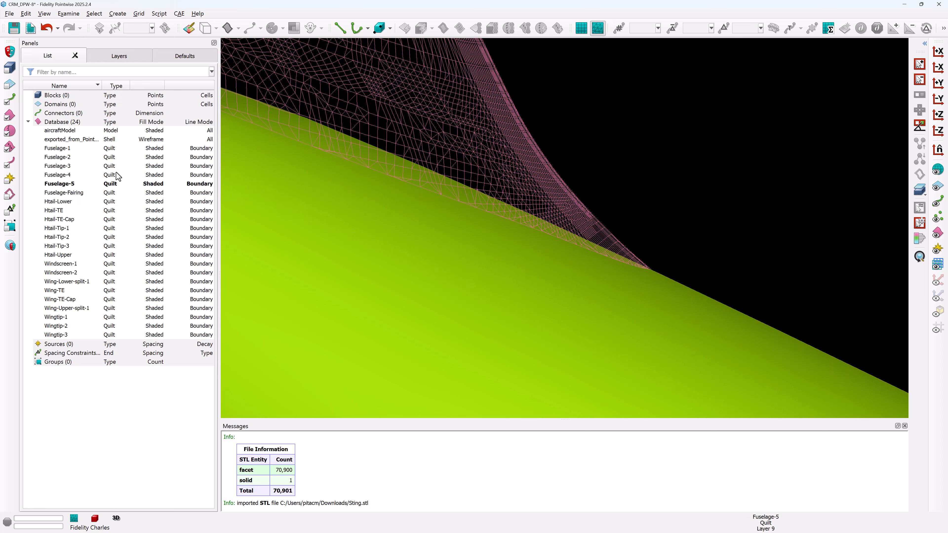
scroll(634, 336, down, 2)
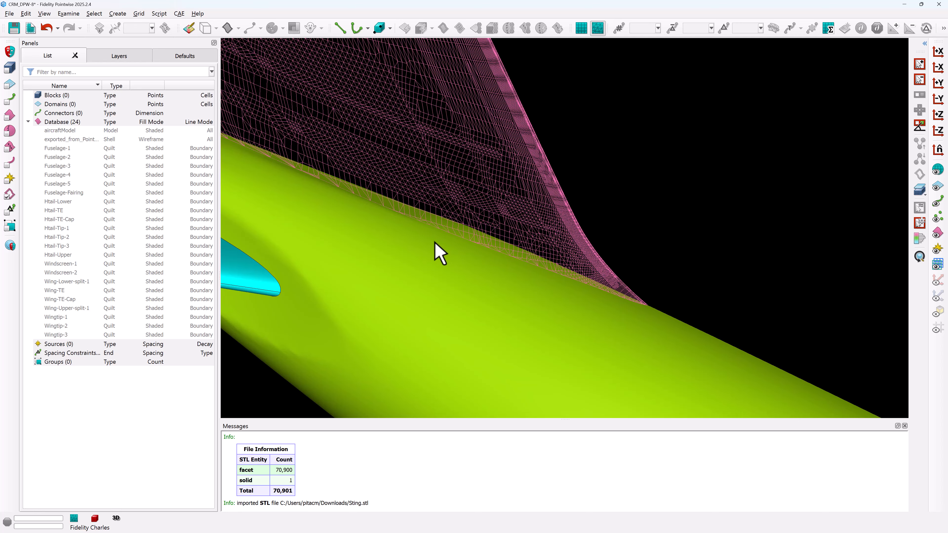
Select the boundary of the sting shell, including the edge running along the rear fuselage up to its forward tip
click(499, 249)
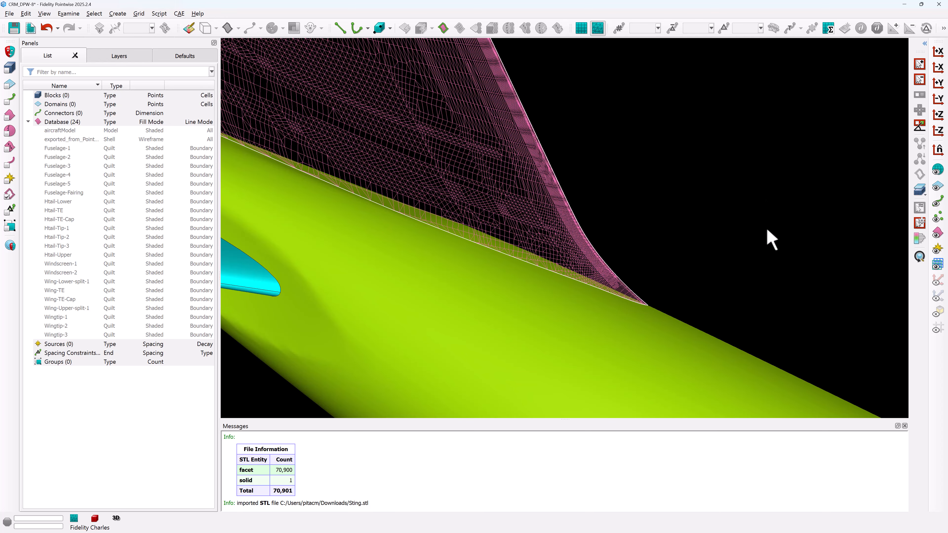
scroll(772, 264, down, 5)
scroll(711, 276, up, 10)
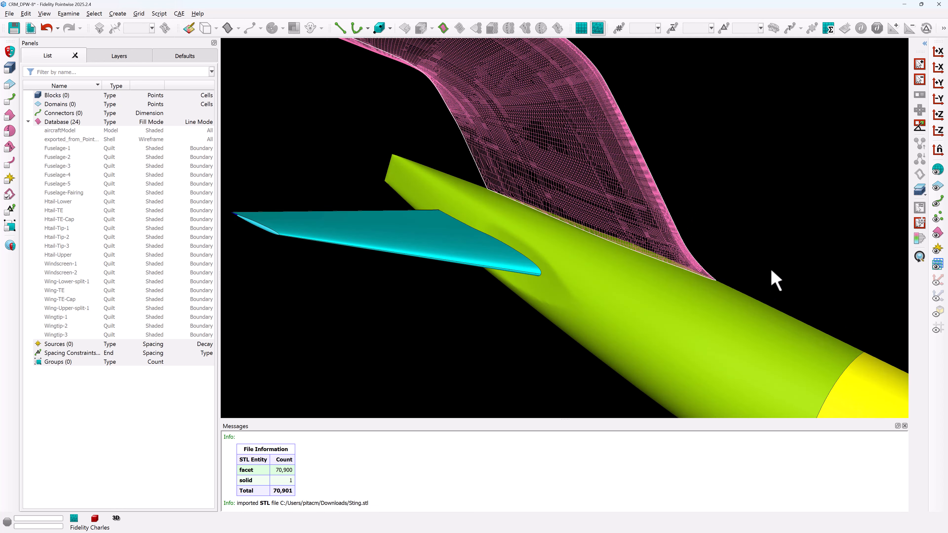
scroll(691, 298, up, 2)
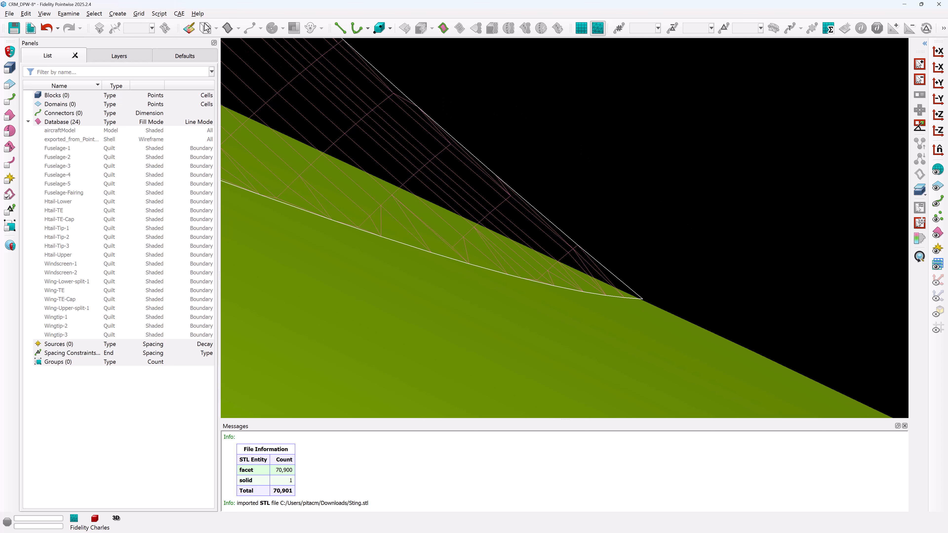
click(122, 14)
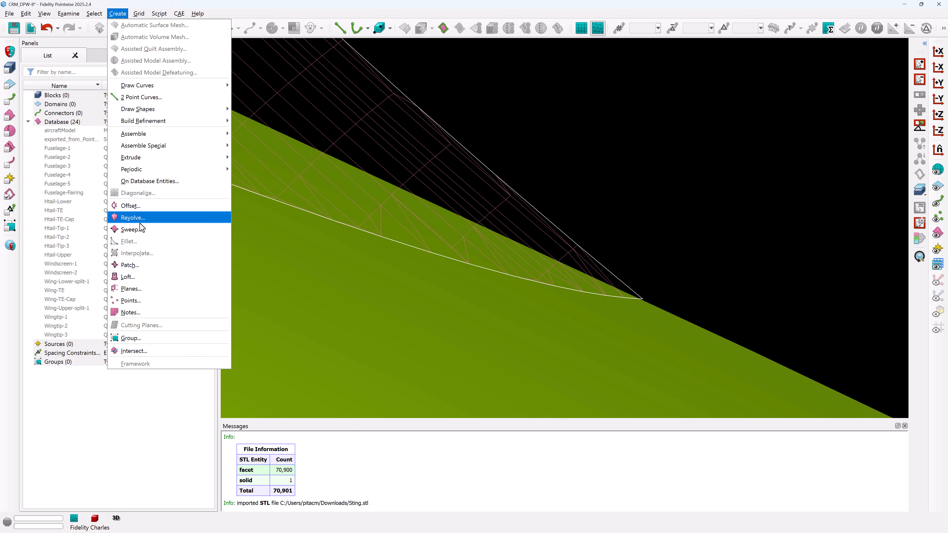
click(141, 205)
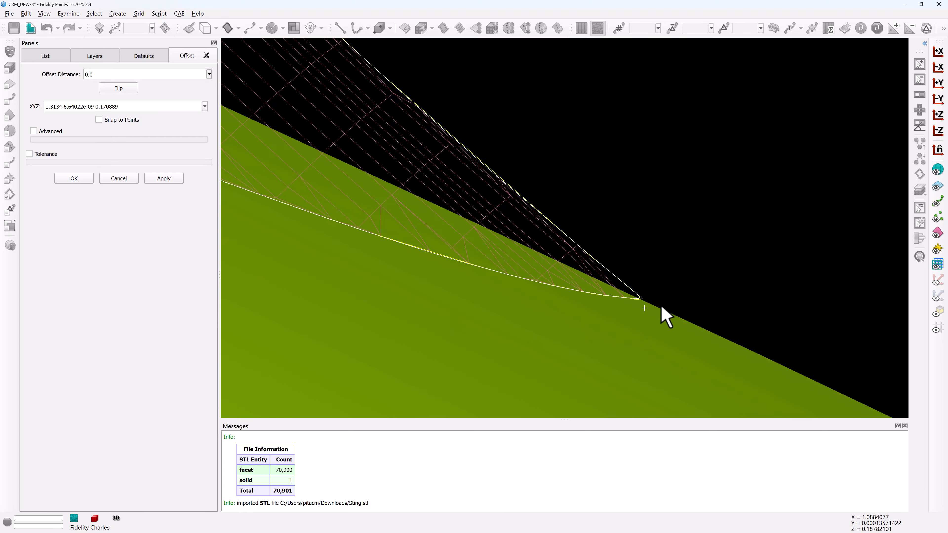
scroll(658, 309, up, 1)
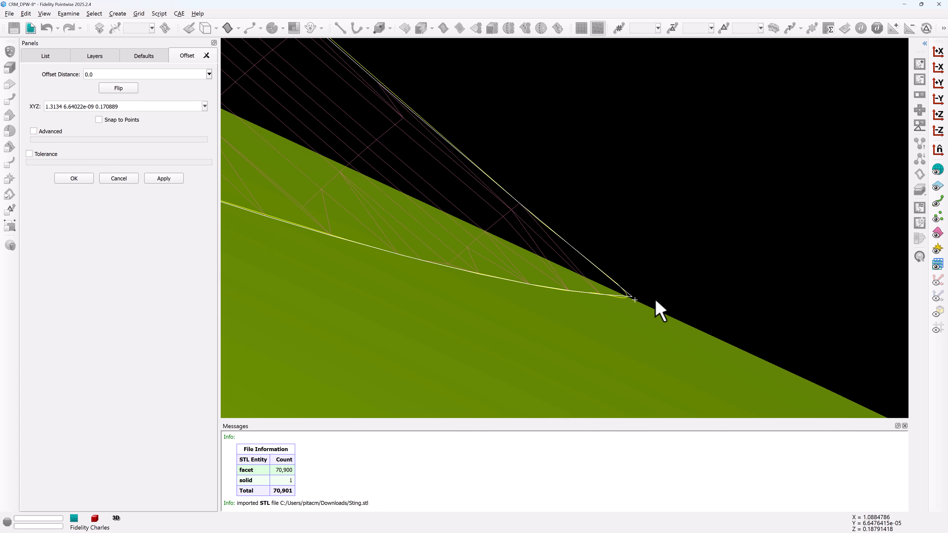
scroll(639, 307, up, 2)
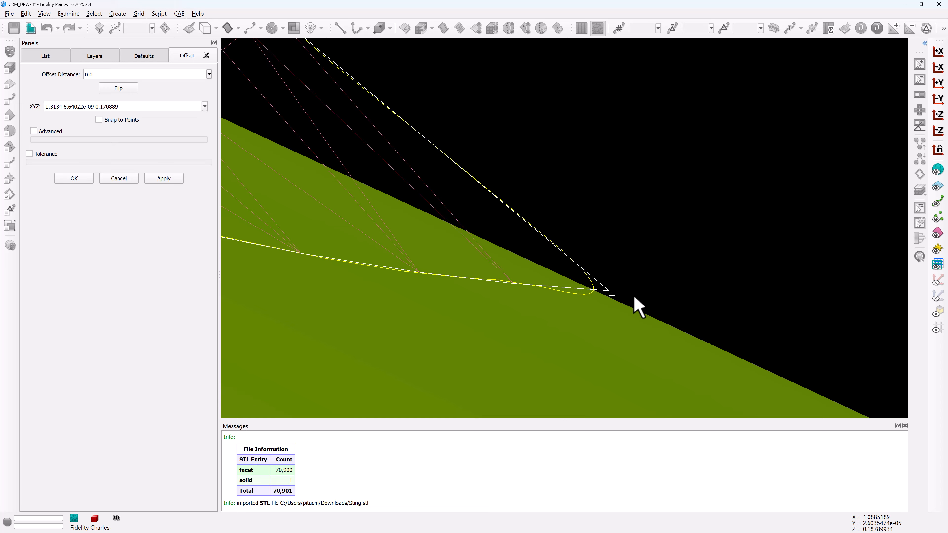
scroll(590, 282, up, 2)
scroll(594, 291, up, 1)
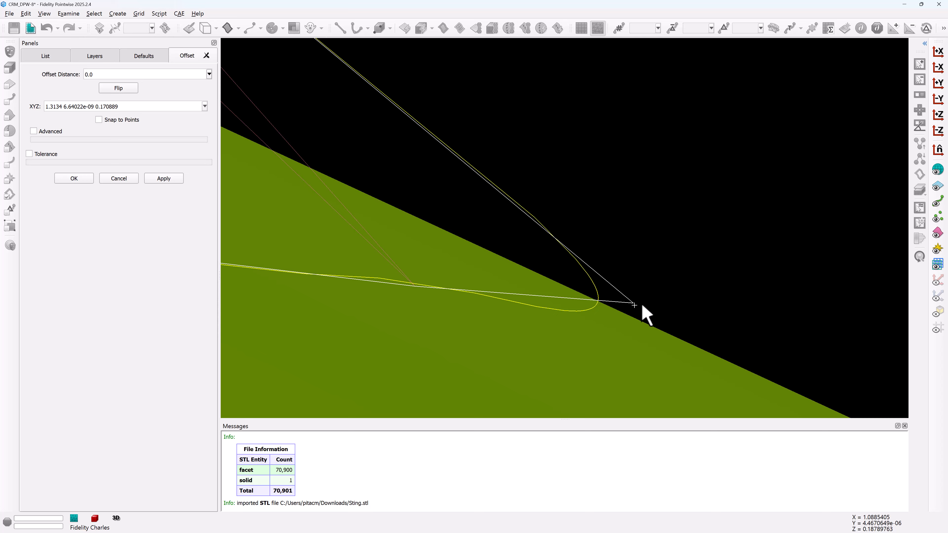
click(119, 179)
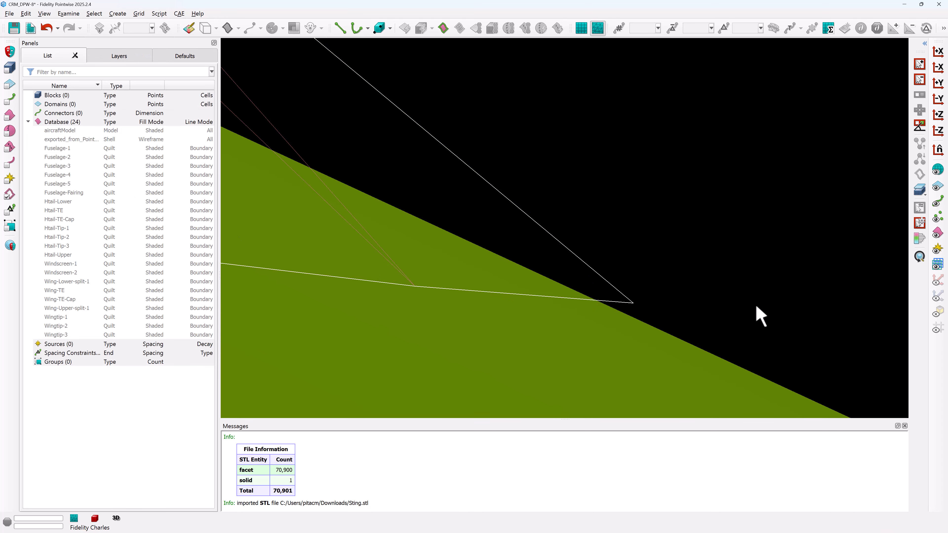
Set the default connector average Δs to 0.0 and create a connector on the sting shell's selected boundary
scroll(756, 310, down, 2)
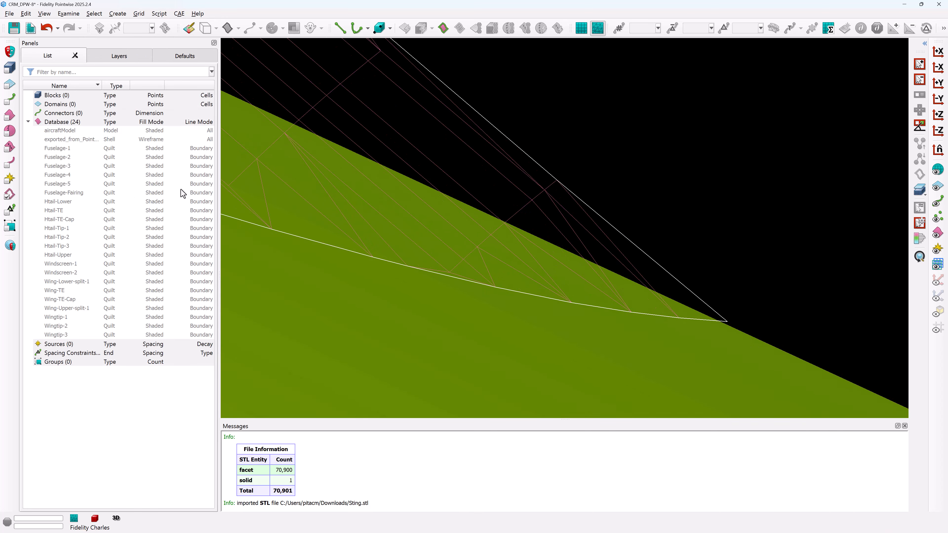
click(179, 59)
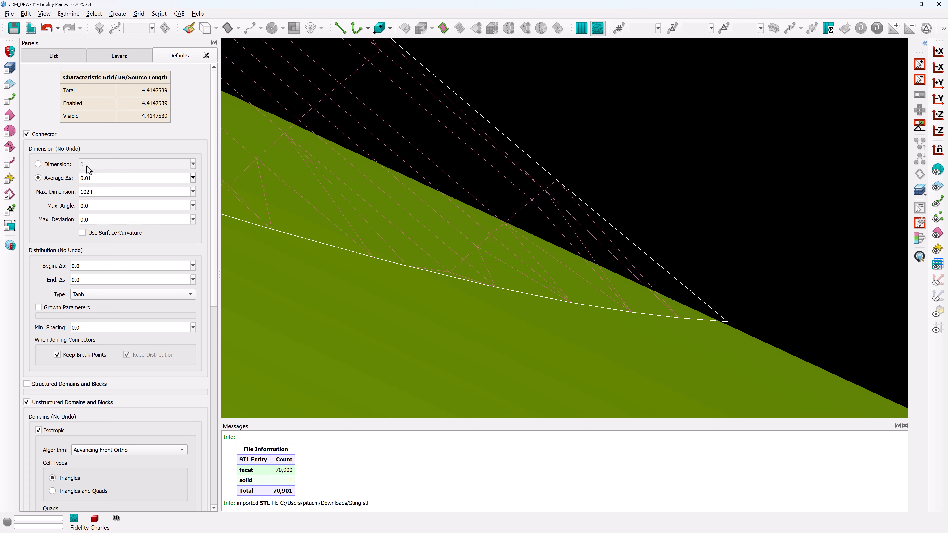
click(103, 180)
click(443, 27)
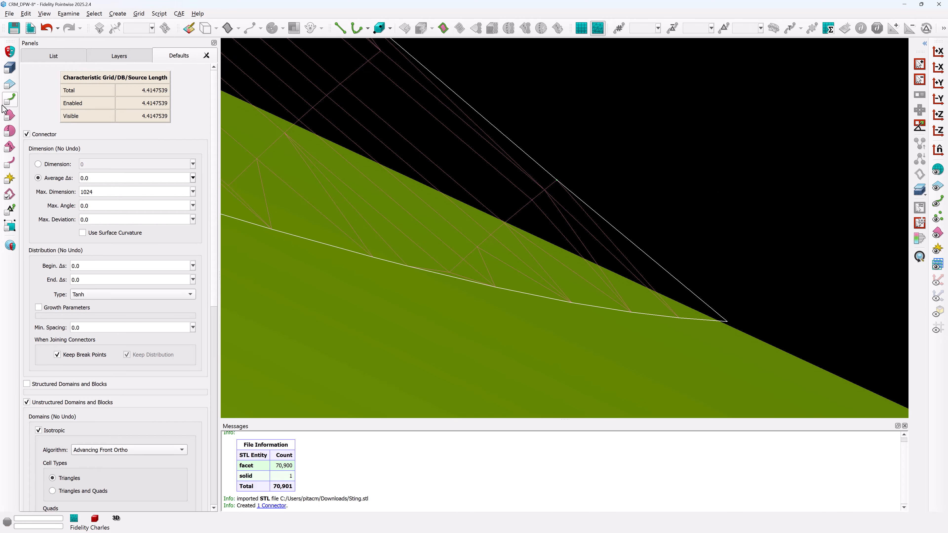
Start splitting the new boundary connector, placing the first split point at the sting's sharp forward tip, about 99.98% of its length
click(8, 99)
scroll(775, 341, up, 5)
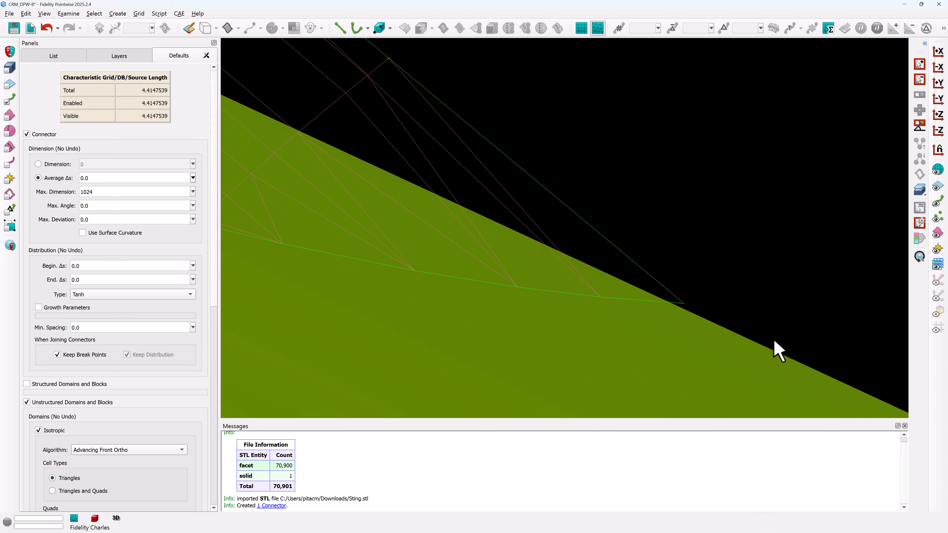
scroll(668, 296, up, 2)
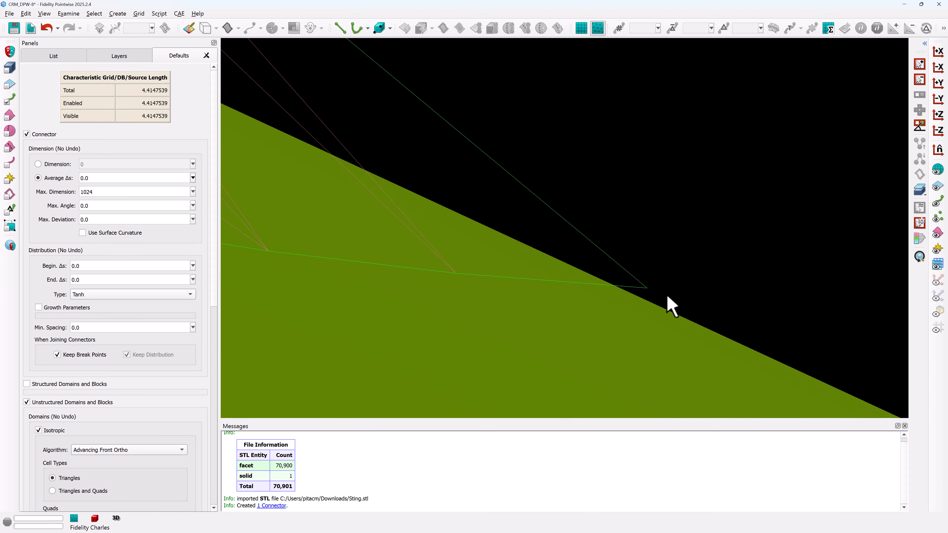
scroll(631, 295, up, 1)
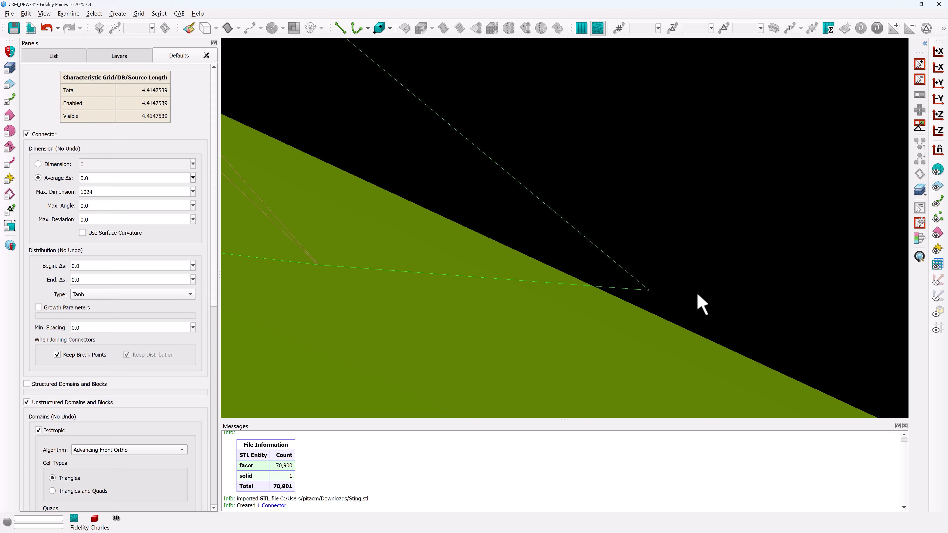
click(641, 289)
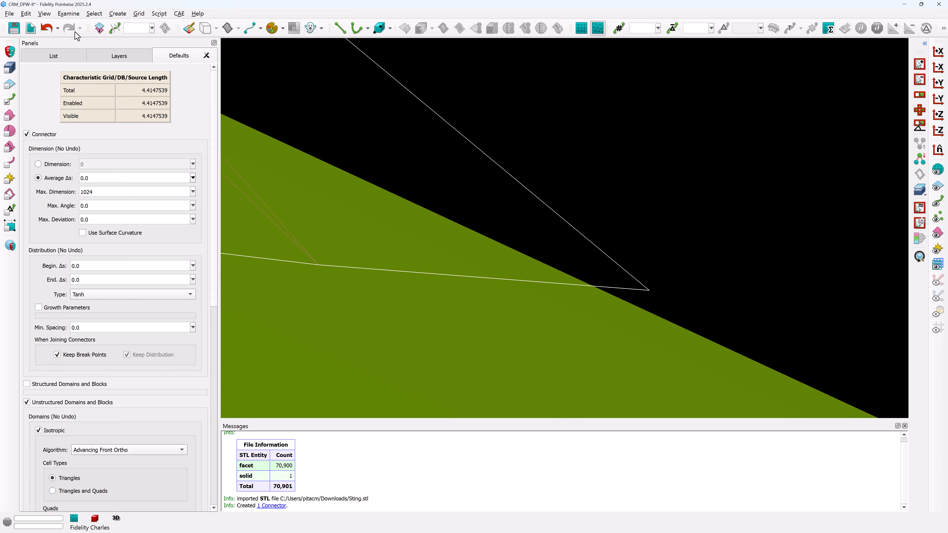
click(27, 14)
click(40, 157)
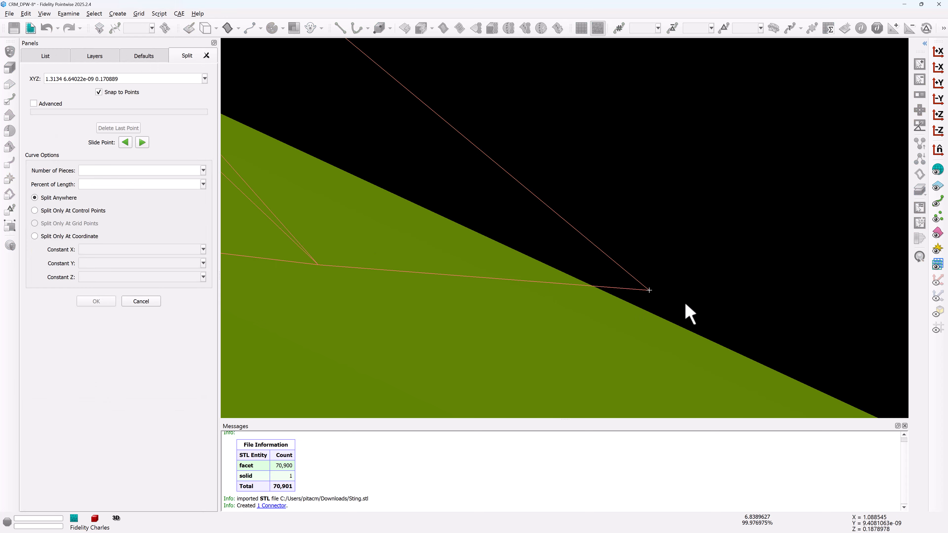
click(687, 306)
Add a second split point at the sting's aft corner on the fuselage, about 96.66% of the length, and apply the split
scroll(780, 317, down, 4)
scroll(781, 316, down, 5)
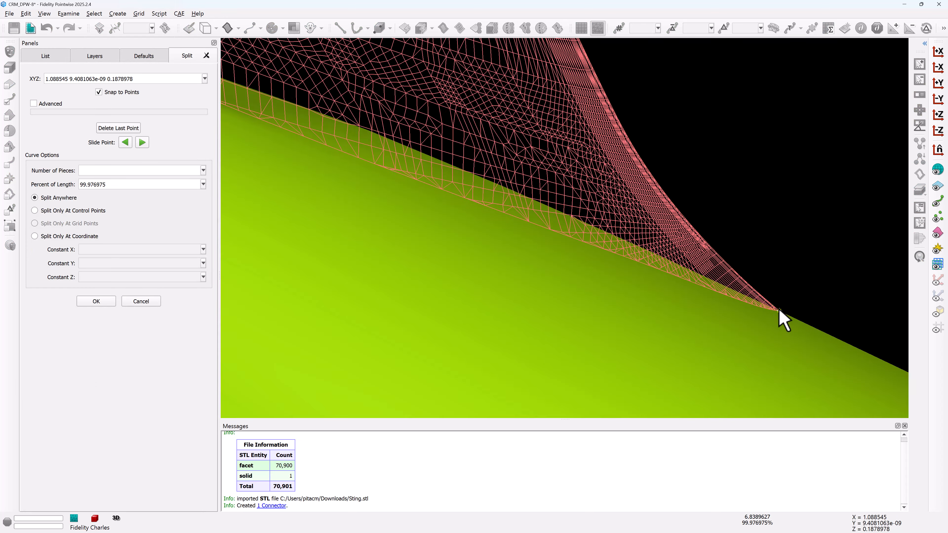
right_drag(783, 318, 709, 305)
scroll(383, 139, up, 6)
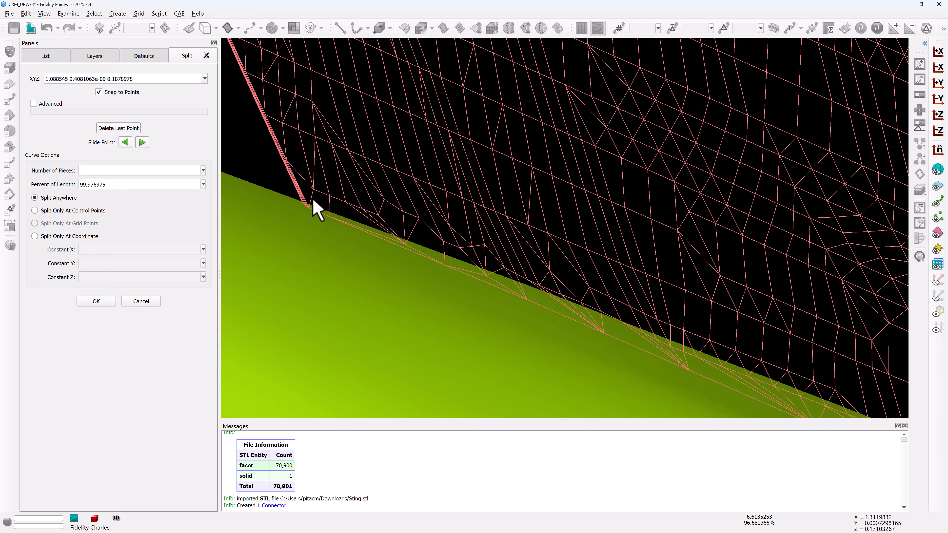
right_drag(310, 210, 457, 214)
scroll(297, 197, up, 3)
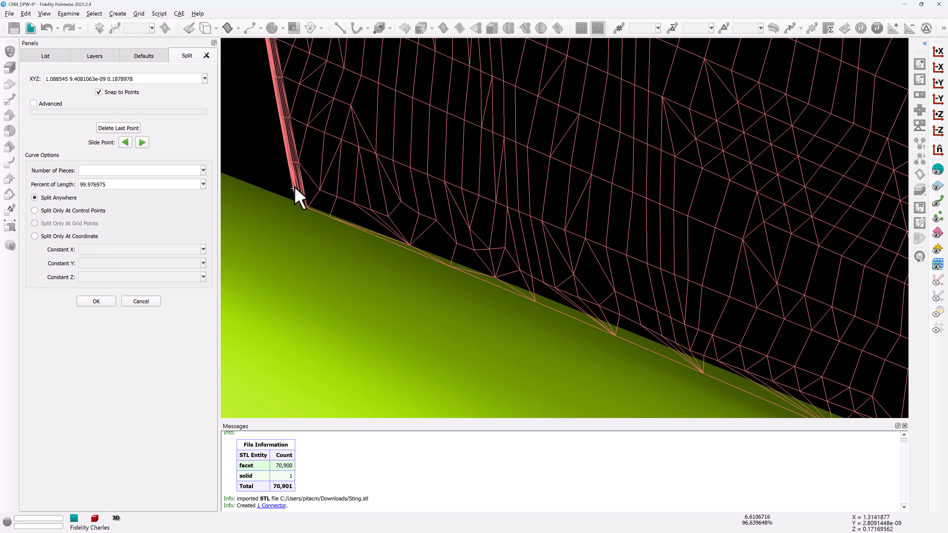
scroll(310, 240, up, 4)
click(322, 272)
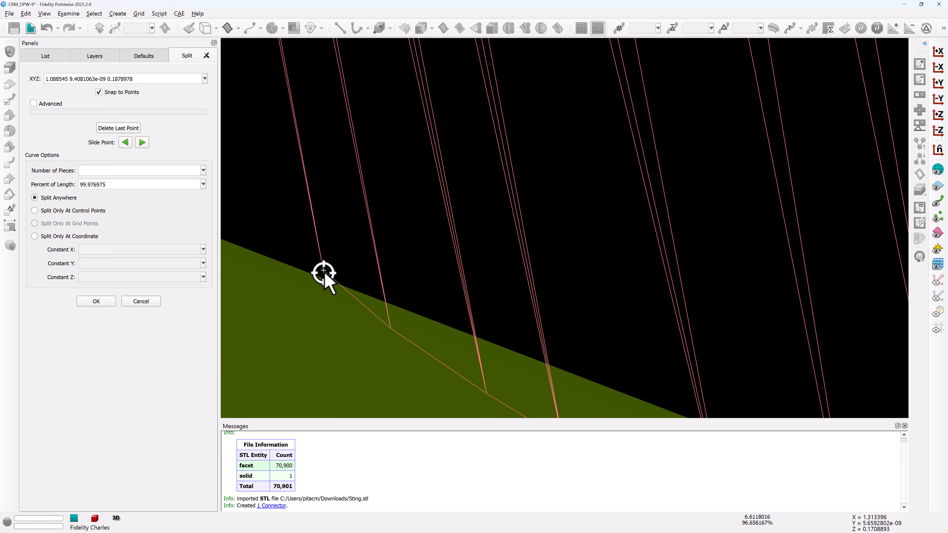
click(108, 300)
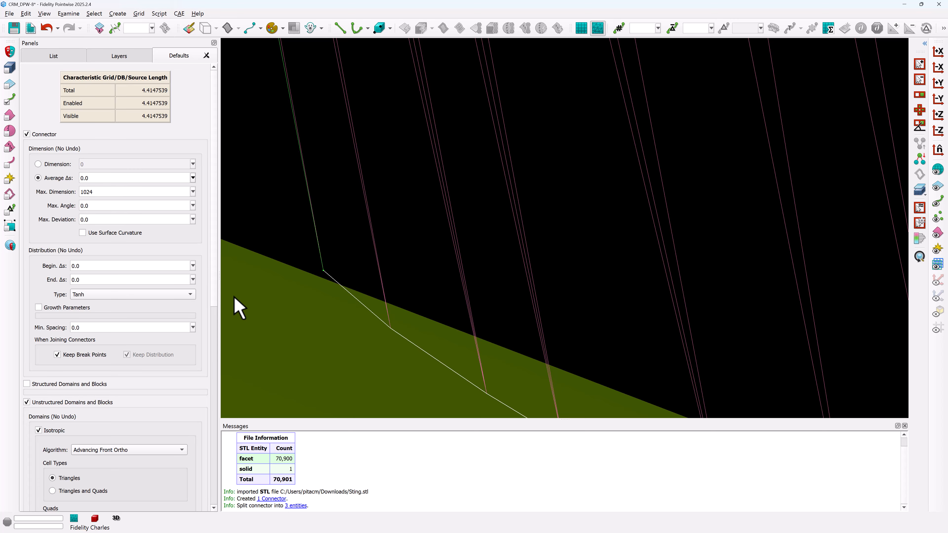
Delete the two connector pieces away from the fuselage, keeping the one along the sting's lower edge, and inspect its forward tip
key(Delete)
scroll(544, 194, down, 4)
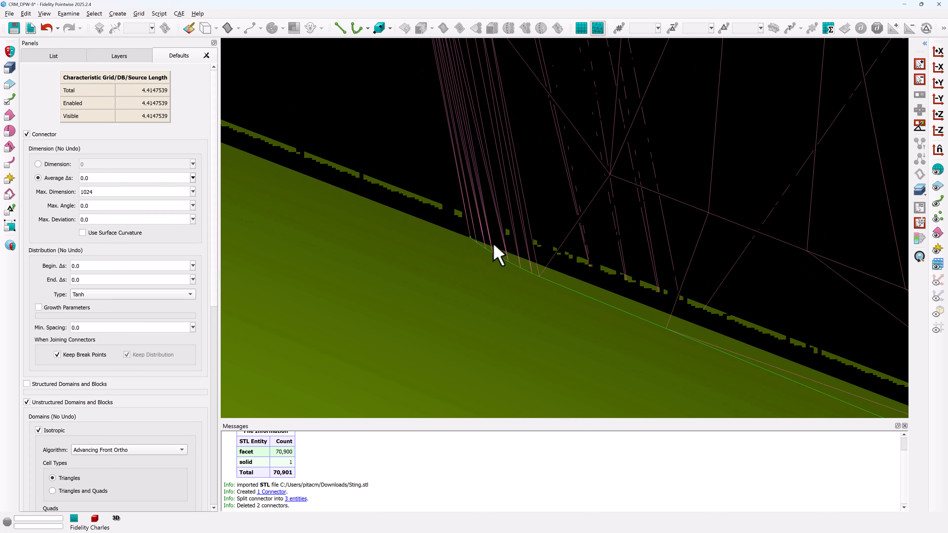
mouse_move(498, 254)
right_down()
mouse_move(356, 186)
mouse_move(456, 238)
mouse_move(368, 189)
right_up()
scroll(367, 188, down, 5)
scroll(630, 285, up, 5)
ctrl+right_drag(624, 286, 580, 275)
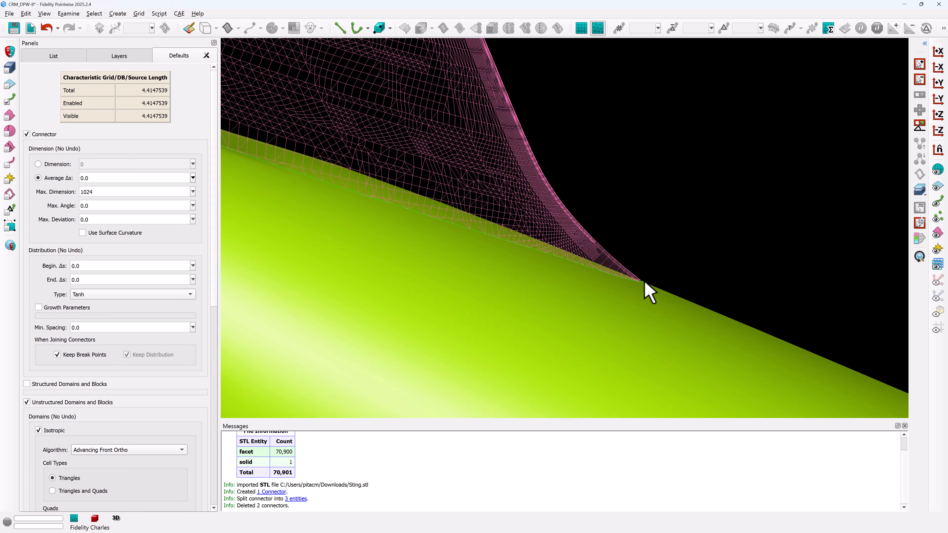
scroll(645, 283, up, 5)
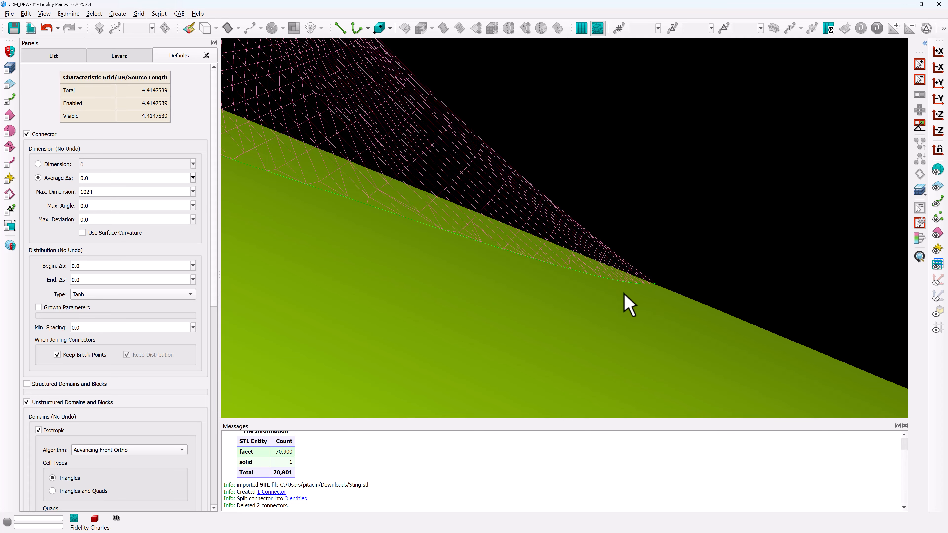
Run the ConvertGridToDatabase.glf script with Convert connectors to turn the connector along the sting's lower edge into a database curve
click(160, 13)
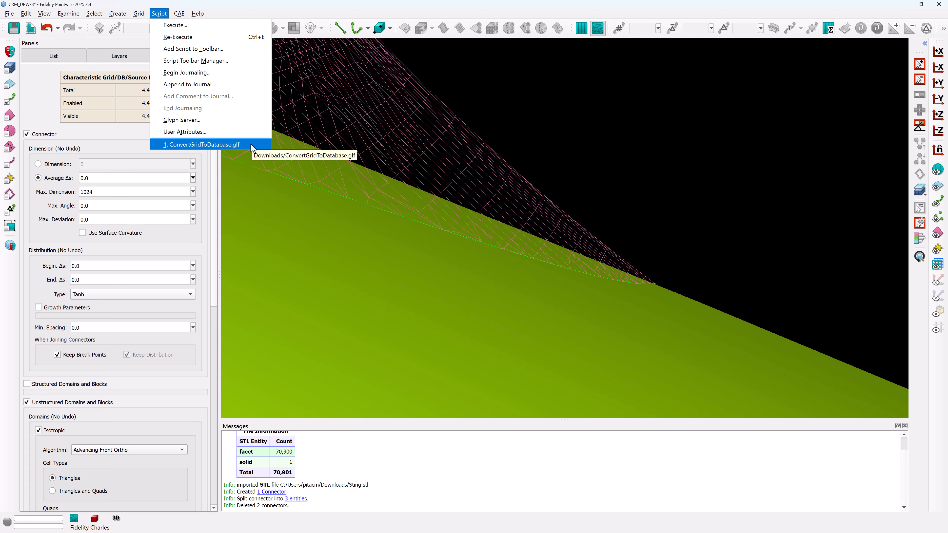
click(219, 144)
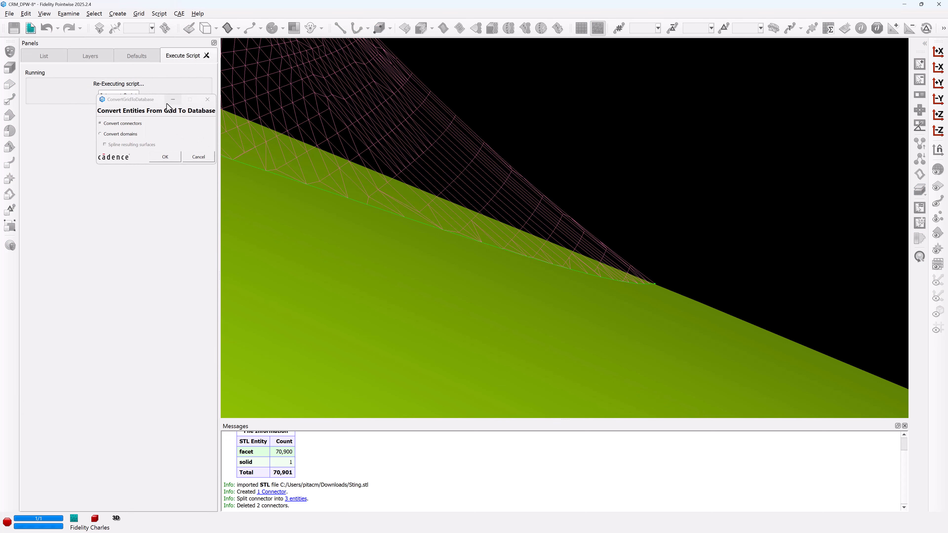
drag(156, 101, 144, 154)
click(90, 176)
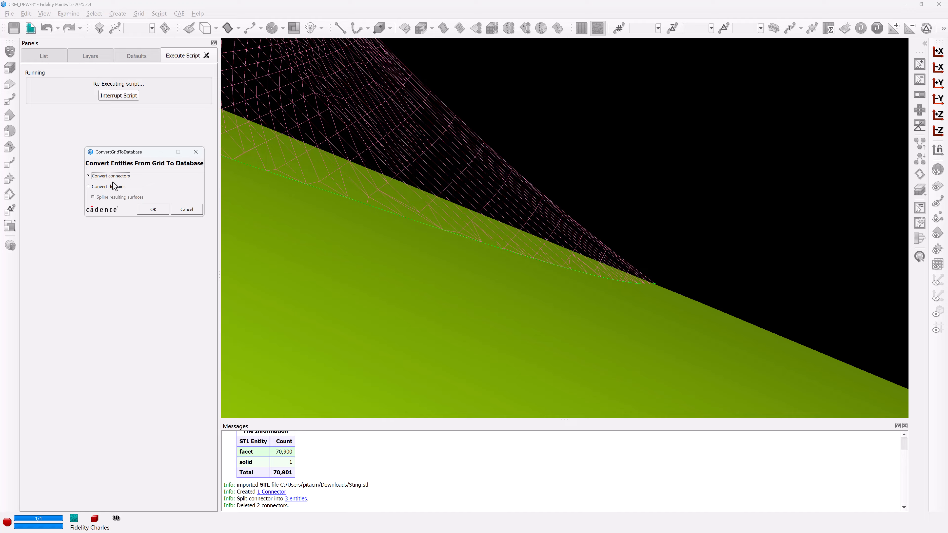
click(153, 210)
click(390, 213)
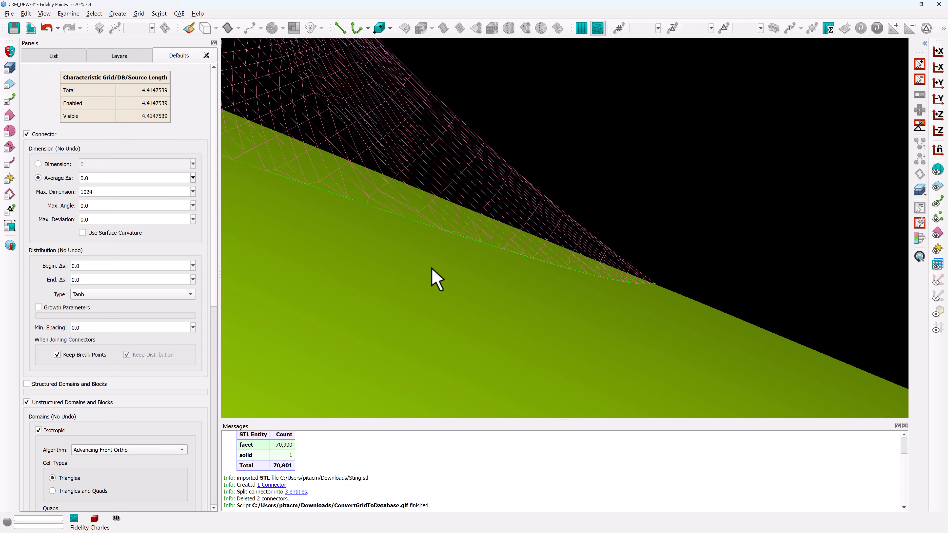
Delete the original connector along the sting's lower edge, and select the database curve that lies in its place
click(574, 274)
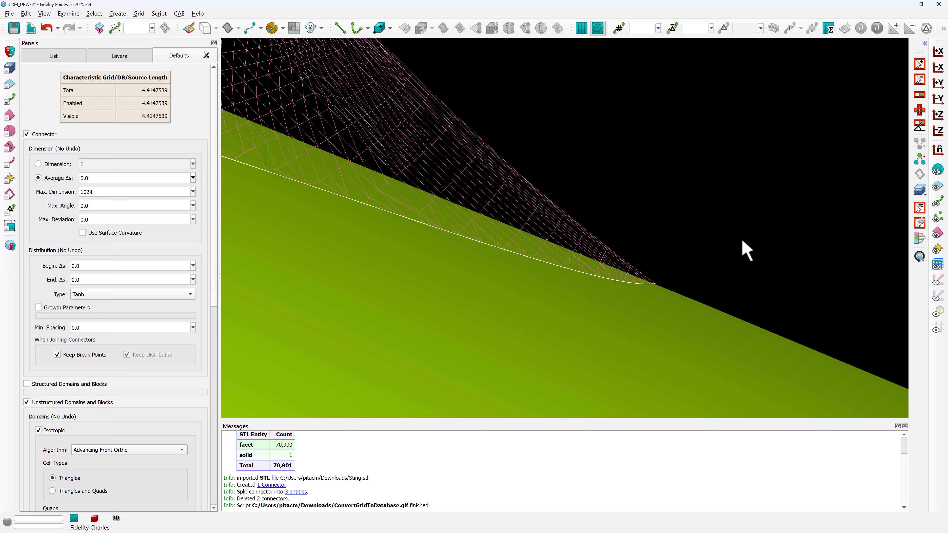
key(Delete)
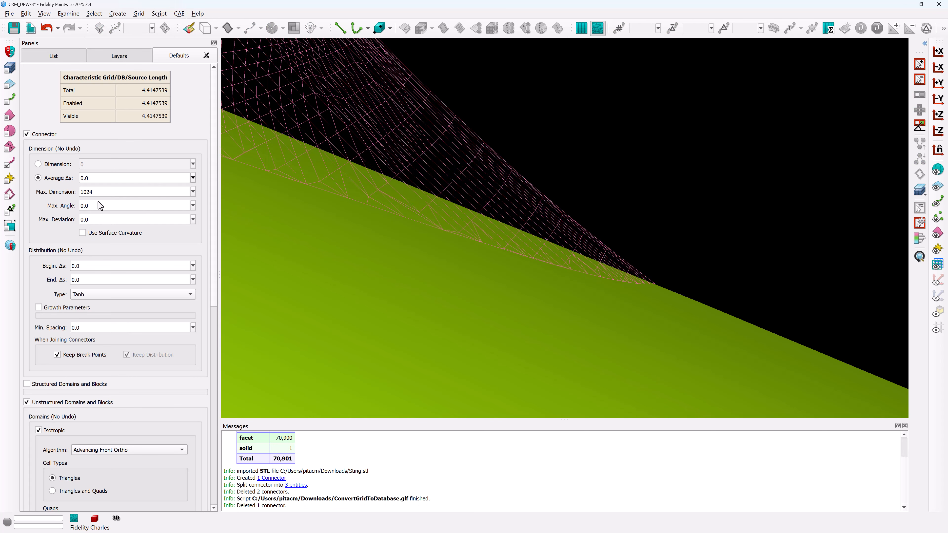
click(585, 274)
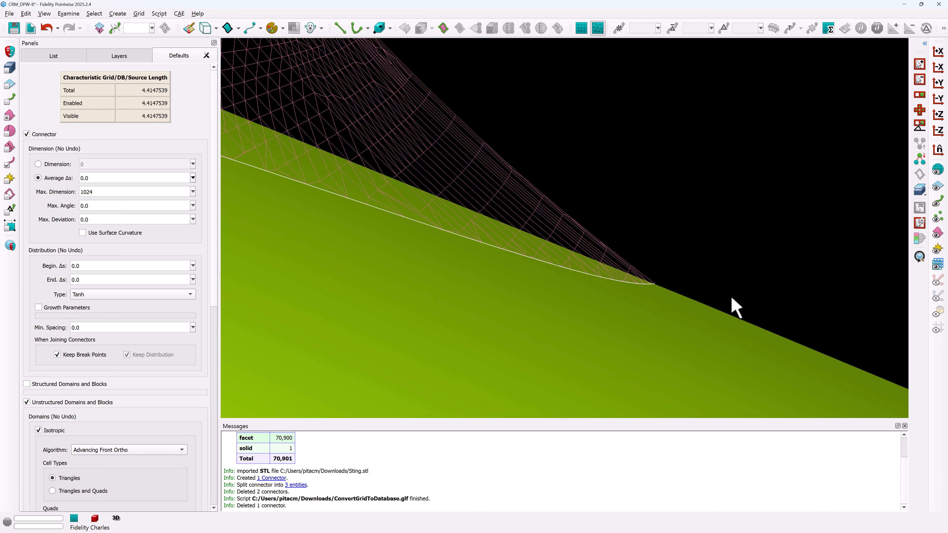
scroll(731, 301, down, 3)
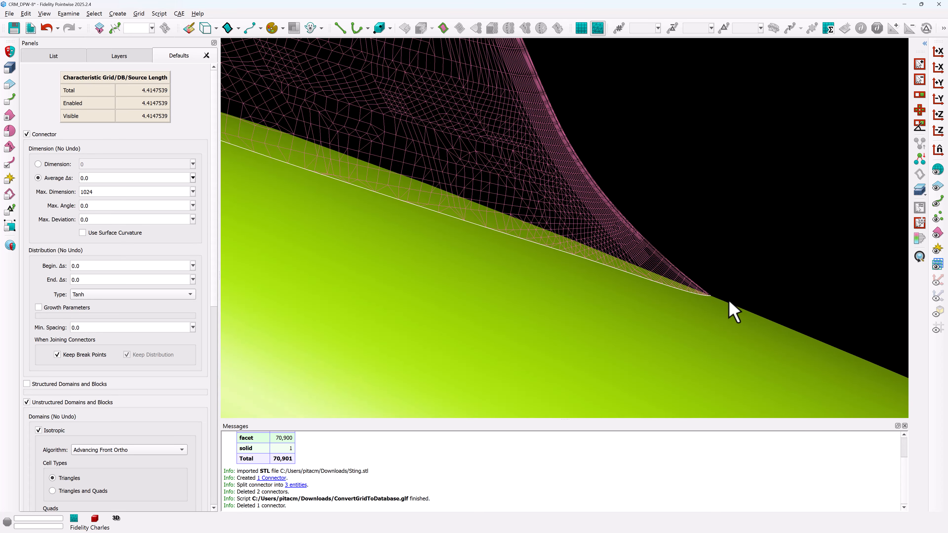
scroll(726, 332, up, 2)
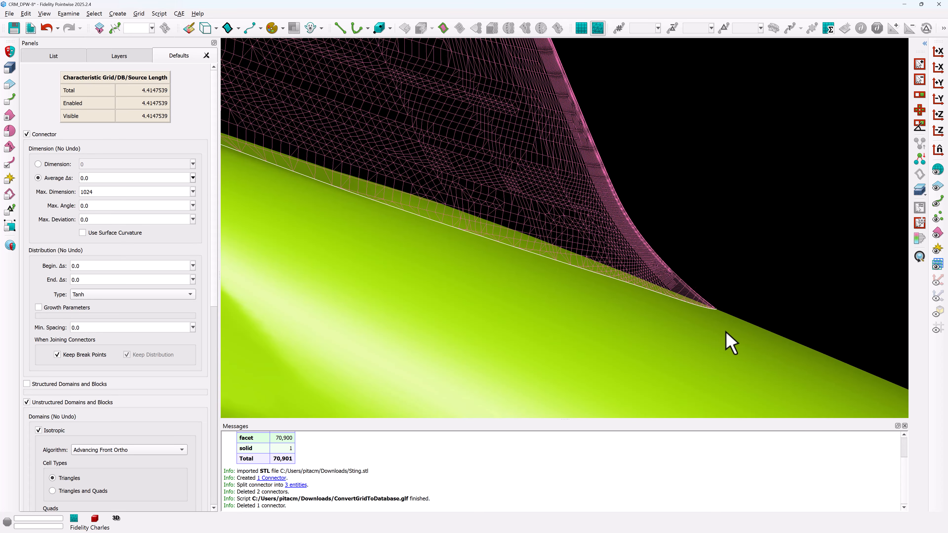